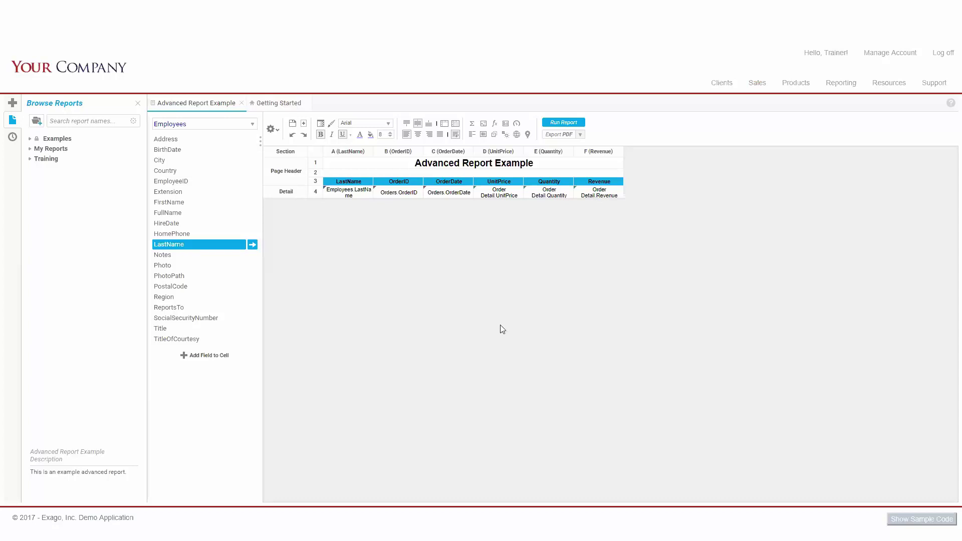
# Step: Browse the Detail section's Add Section types, then open its Section Shading settings
pyautogui.rightClick(288, 195)
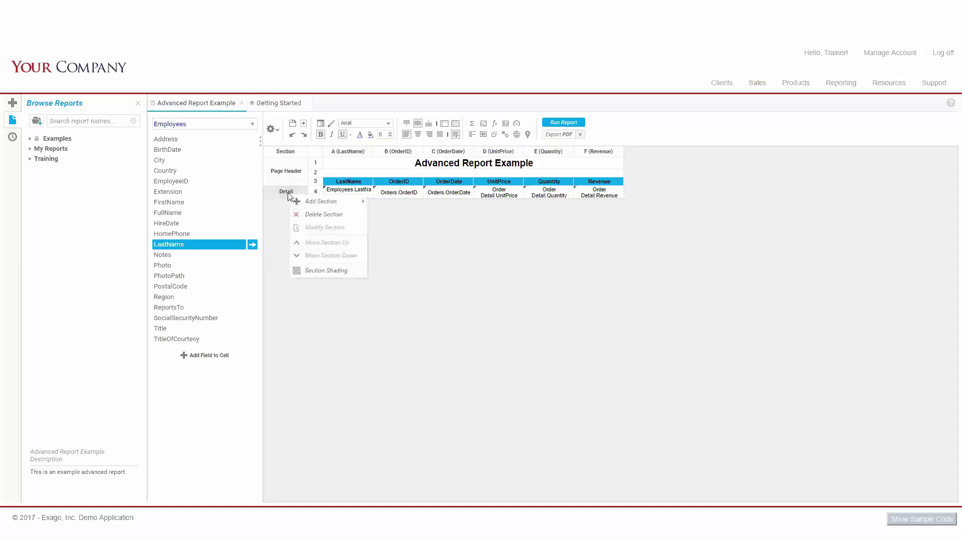
pyautogui.moveTo(304, 205)
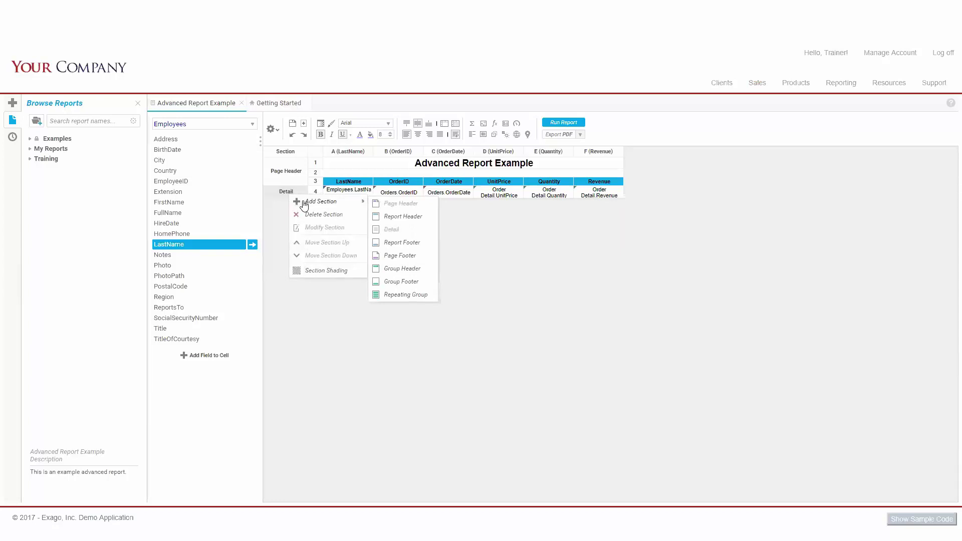
pyautogui.moveTo(400, 209)
pyautogui.moveTo(398, 260)
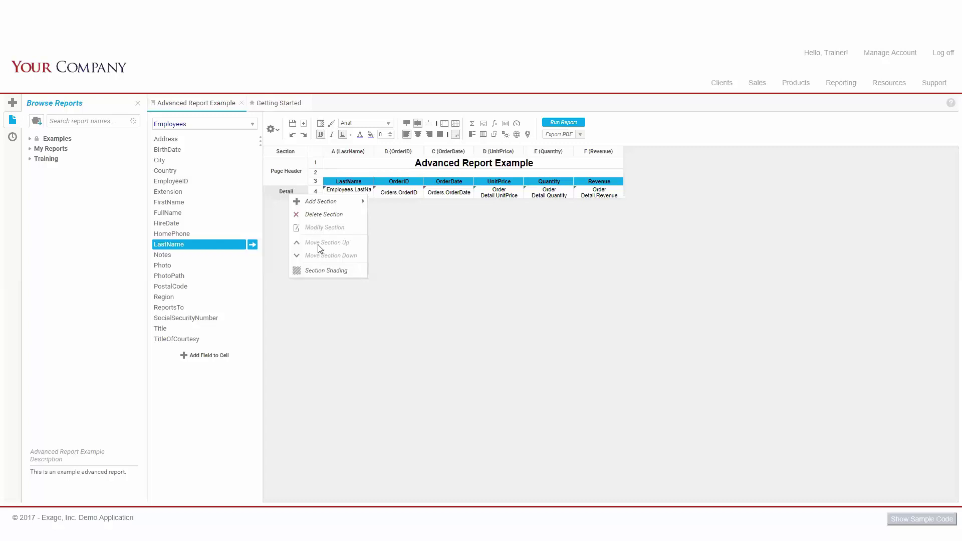
pyautogui.click(323, 270)
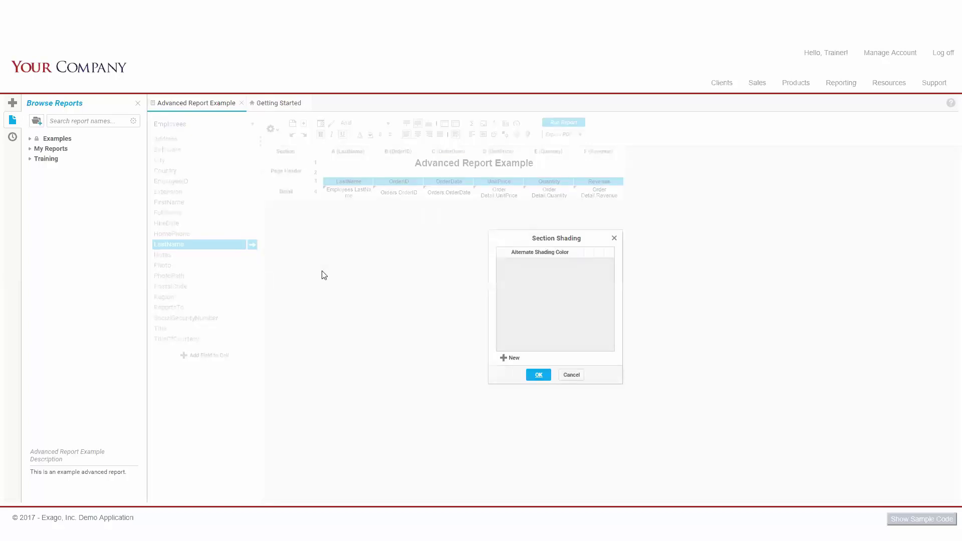
# Step: Add two alternating shading colour rows to Detail, setting the second to grey #B7B7B7
pyautogui.click(510, 359)
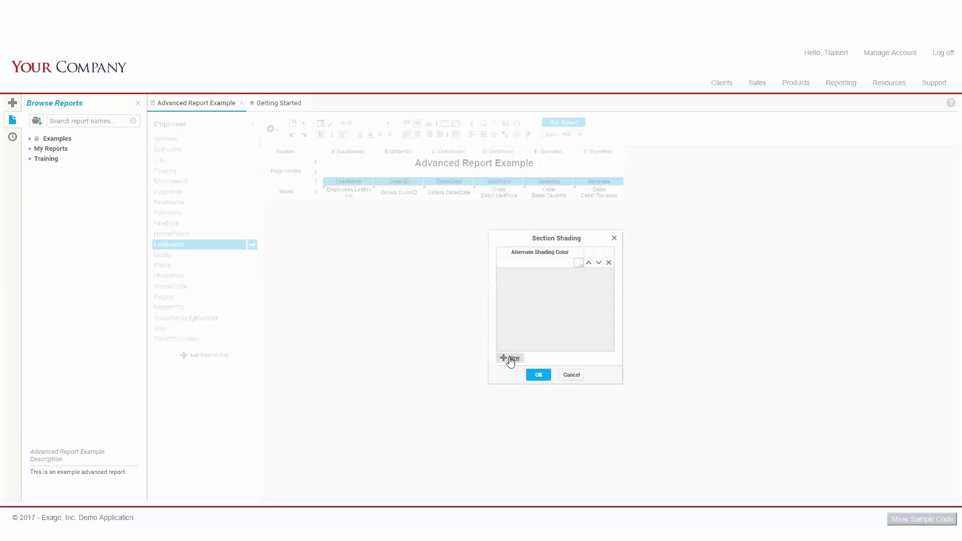
pyautogui.click(511, 359)
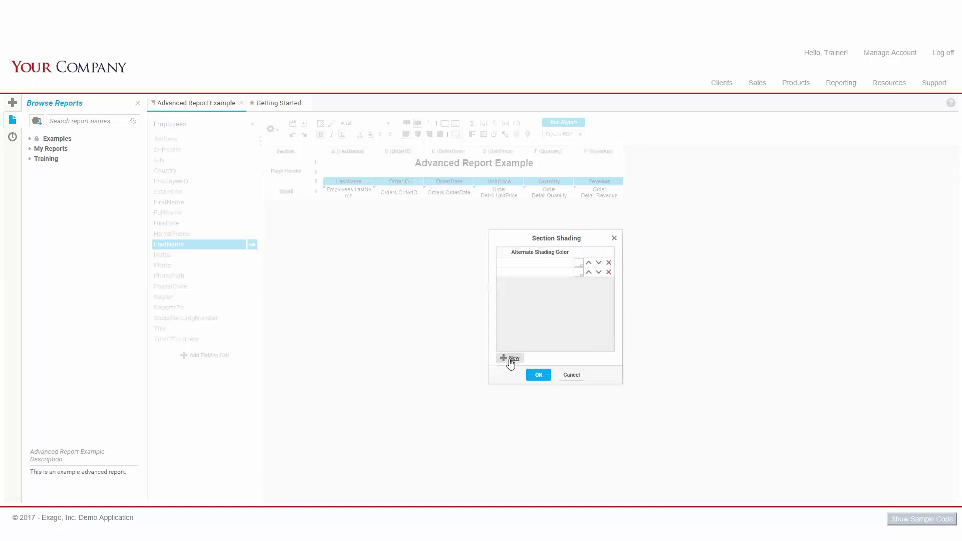
pyautogui.click(579, 272)
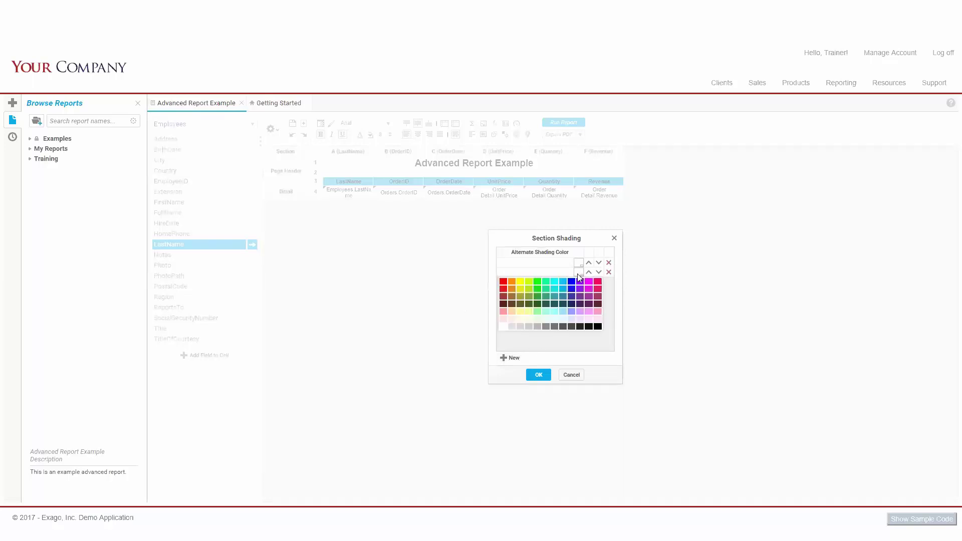
pyautogui.click(537, 326)
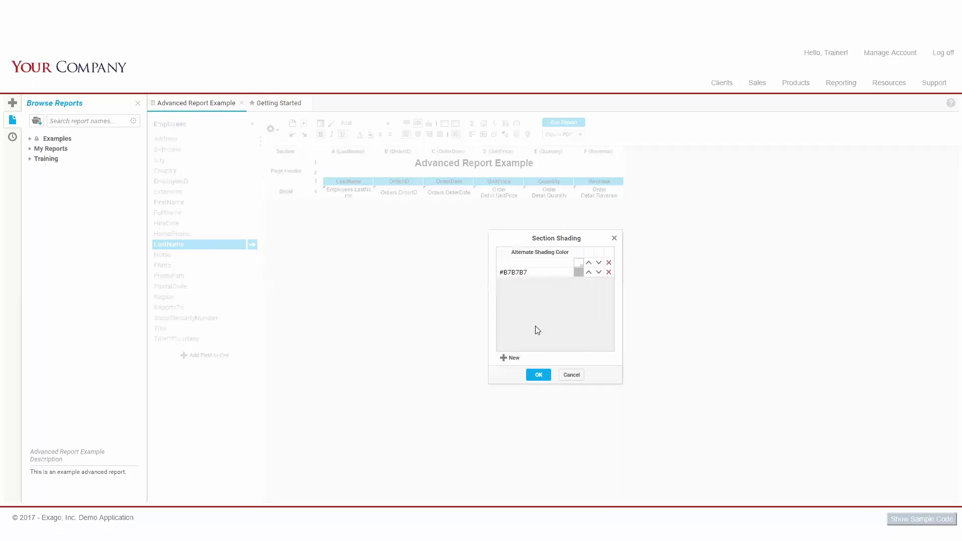
pyautogui.click(539, 376)
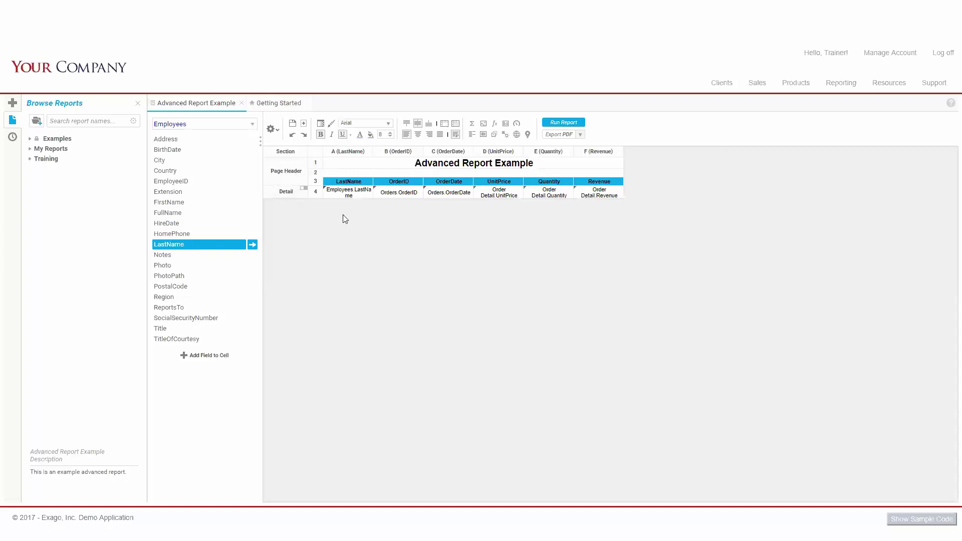
pyautogui.click(502, 195)
# Step: Add an Employees.LastName group header and drag the LastName field into its row
pyautogui.rightClick(282, 194)
pyautogui.moveTo(302, 197)
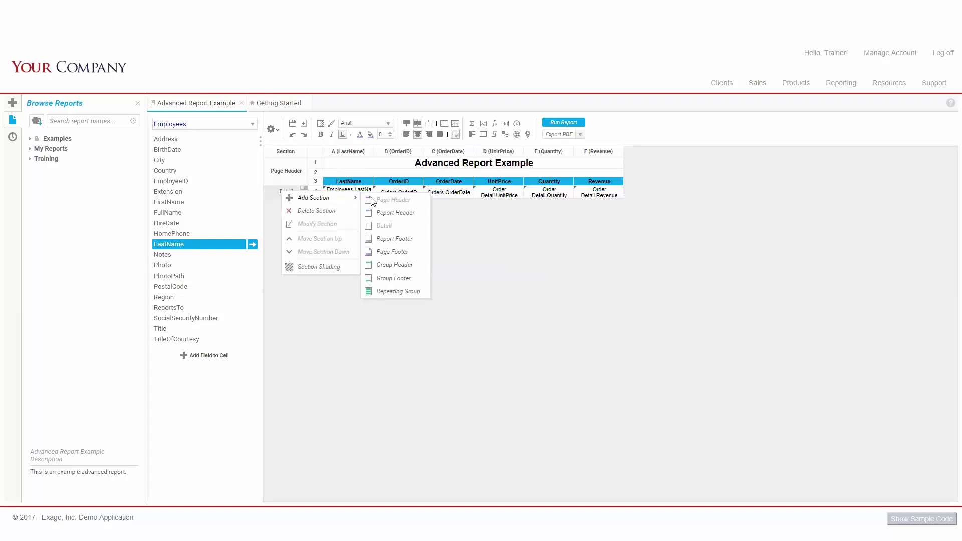
pyautogui.click(390, 266)
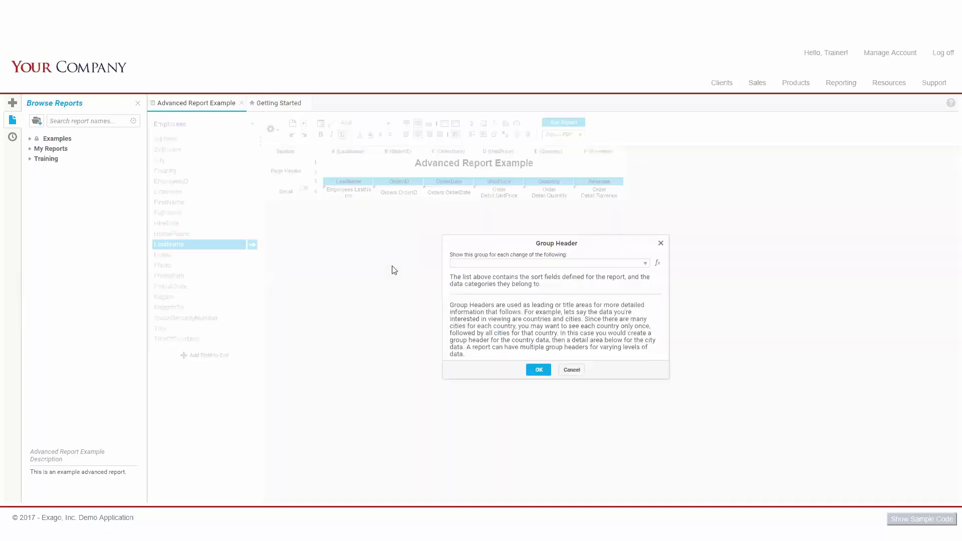
pyautogui.click(638, 267)
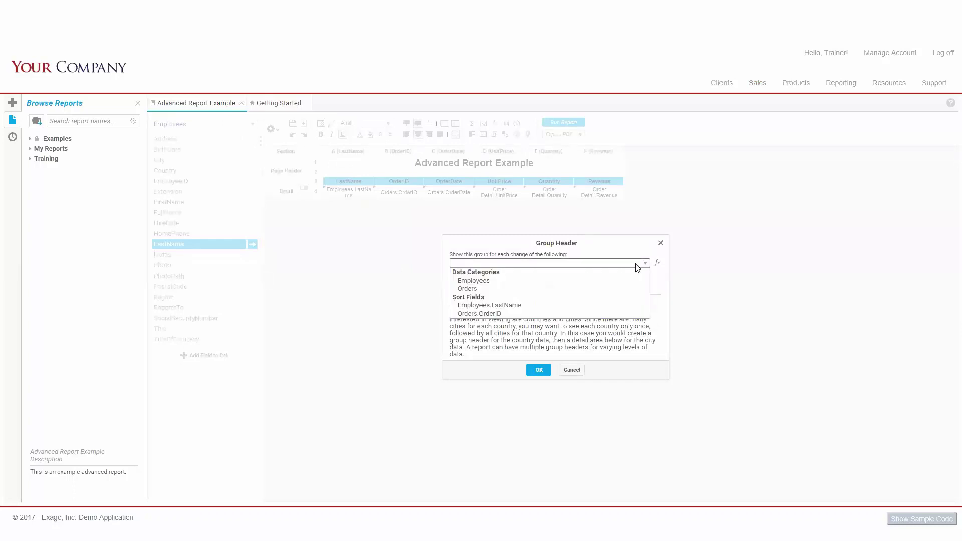
pyautogui.click(574, 307)
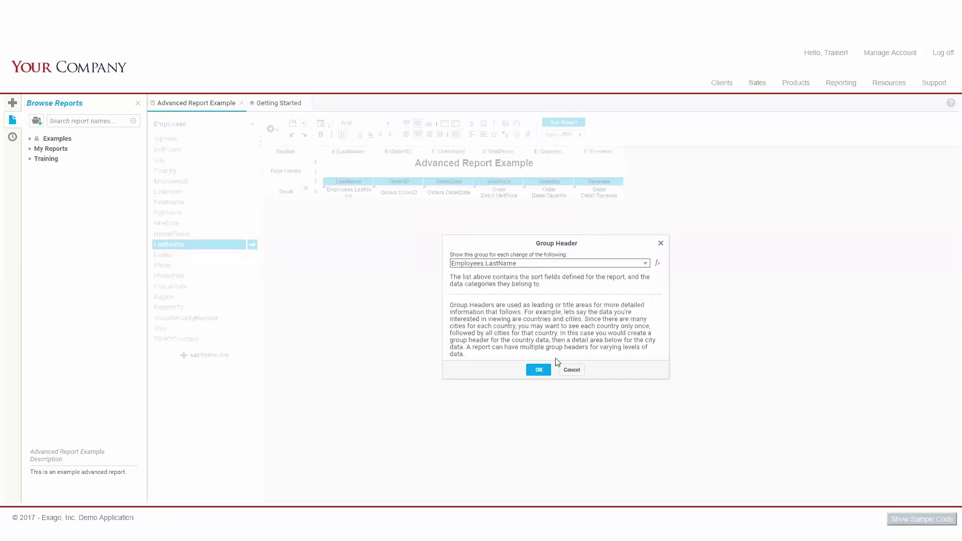
pyautogui.click(539, 370)
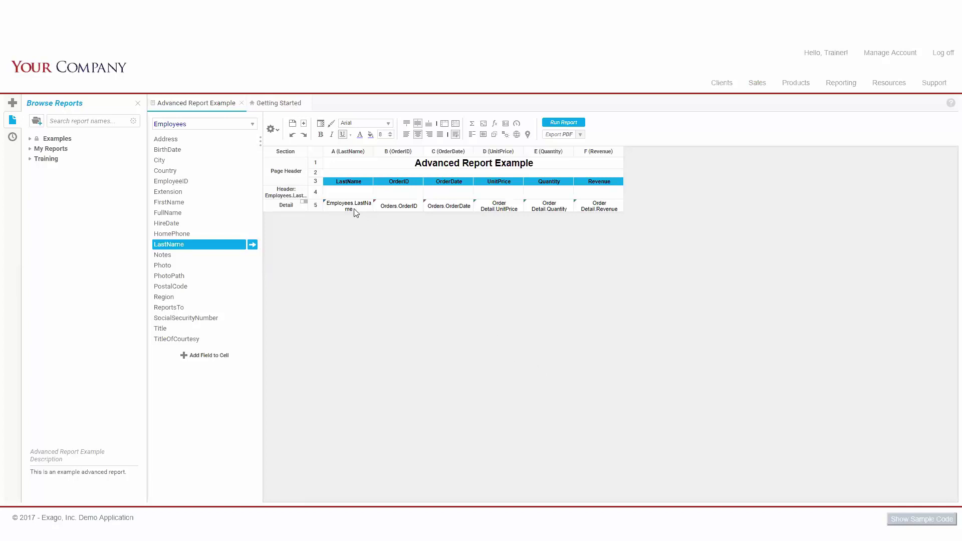
pyautogui.moveTo(352, 207); pyautogui.dragTo(398, 196)
# Step: Merge and centre the last name across B4:F4 in bold size 10, and delete the LastName column
pyautogui.keyDown('shift'); pyautogui.click(589, 196); pyautogui.keyUp('shift')
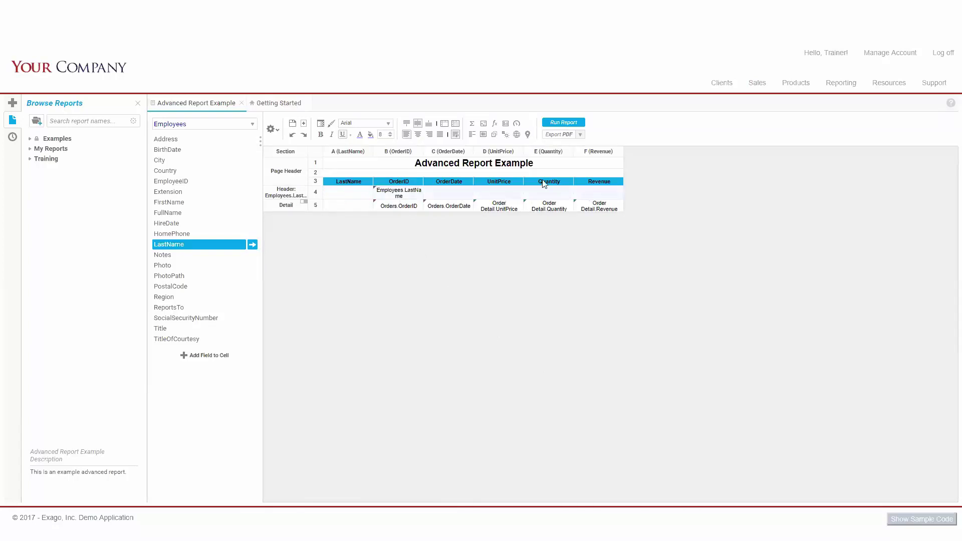
pyautogui.click(444, 124)
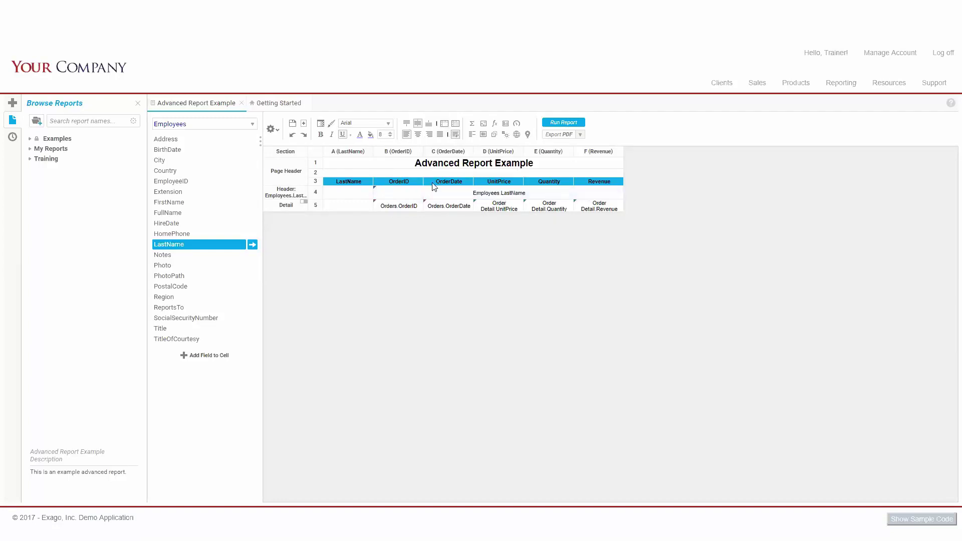
pyautogui.click(391, 132)
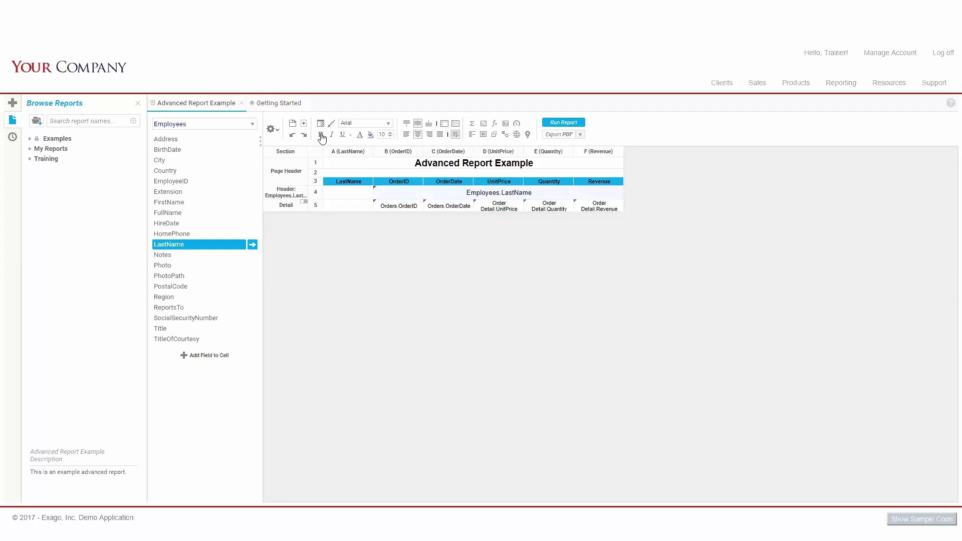
pyautogui.click(321, 134)
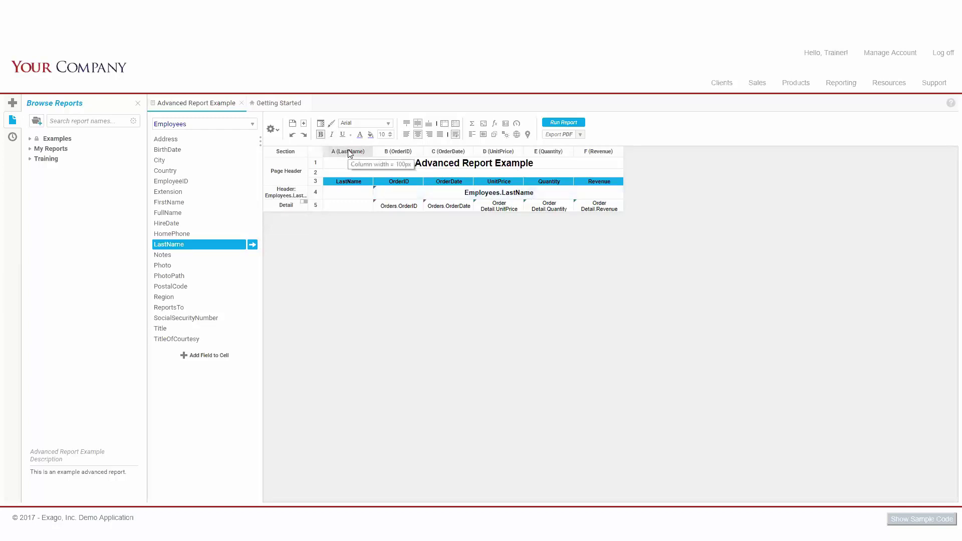
pyautogui.rightClick(348, 150)
pyautogui.click(381, 184)
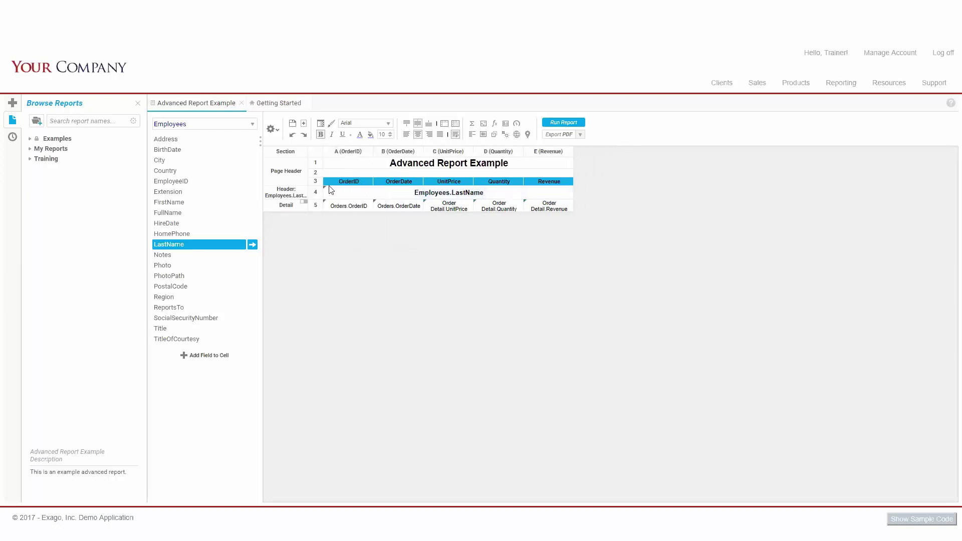
# Step: Insert a row below the group header and move the column headings down into row 5
pyautogui.rightClick(316, 192)
pyautogui.click(342, 214)
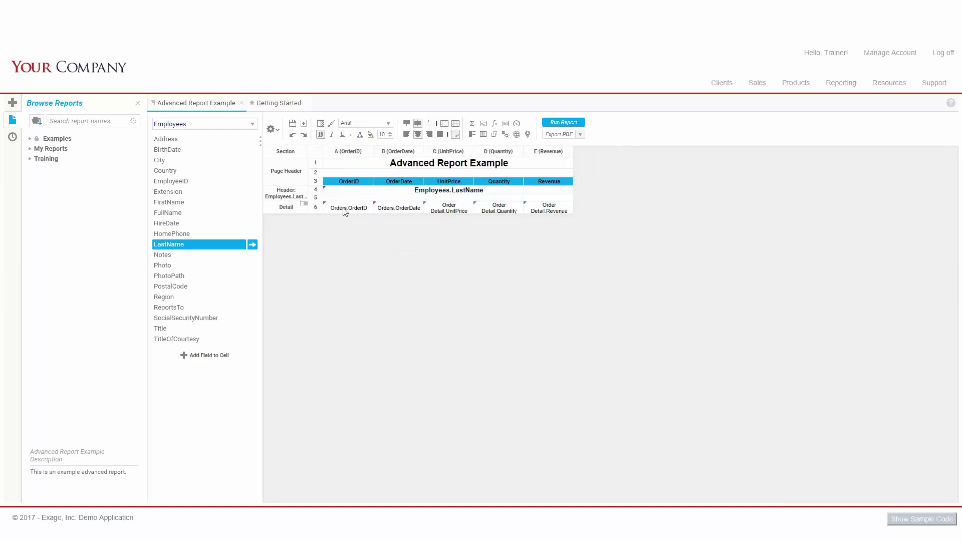
pyautogui.click(349, 181)
pyautogui.moveTo(346, 182); pyautogui.dragTo(349, 199)
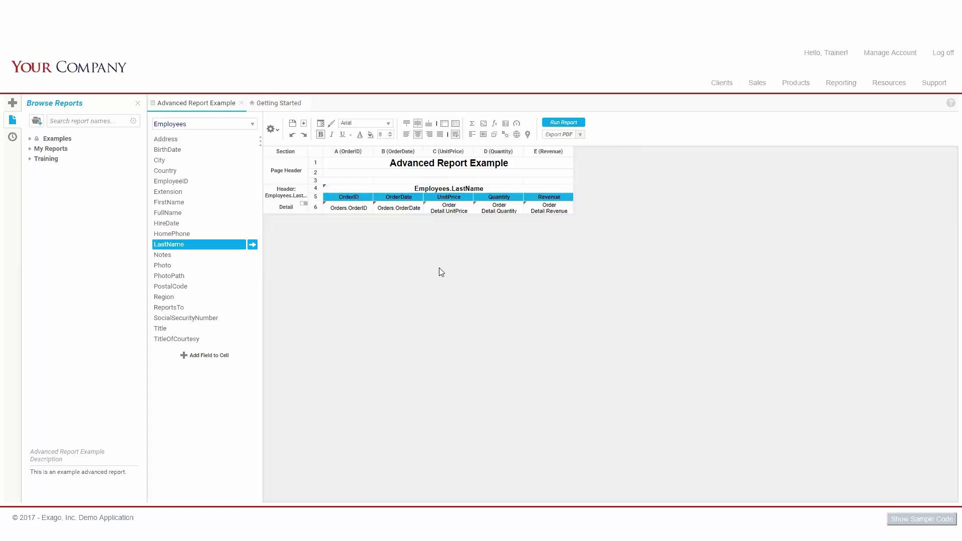
# Step: Add a group footer section grouped on Employees.LastName
pyautogui.rightClick(275, 207)
pyautogui.moveTo(302, 219)
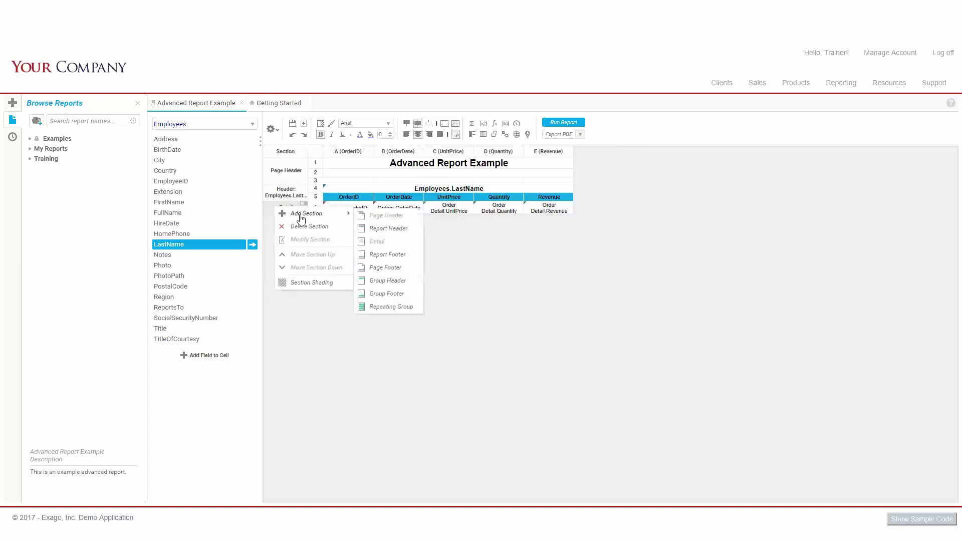
pyautogui.click(394, 295)
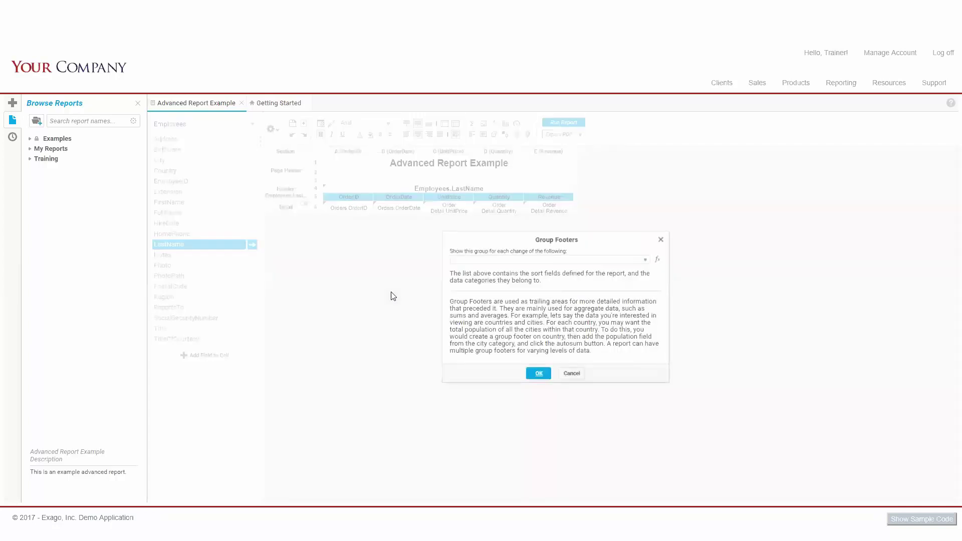
pyautogui.click(644, 260)
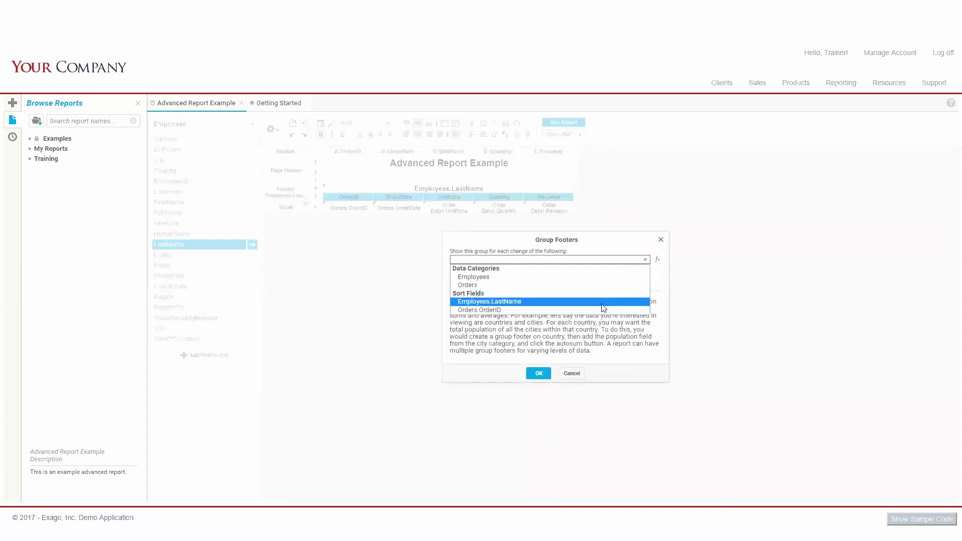
pyautogui.click(603, 306)
pyautogui.click(538, 373)
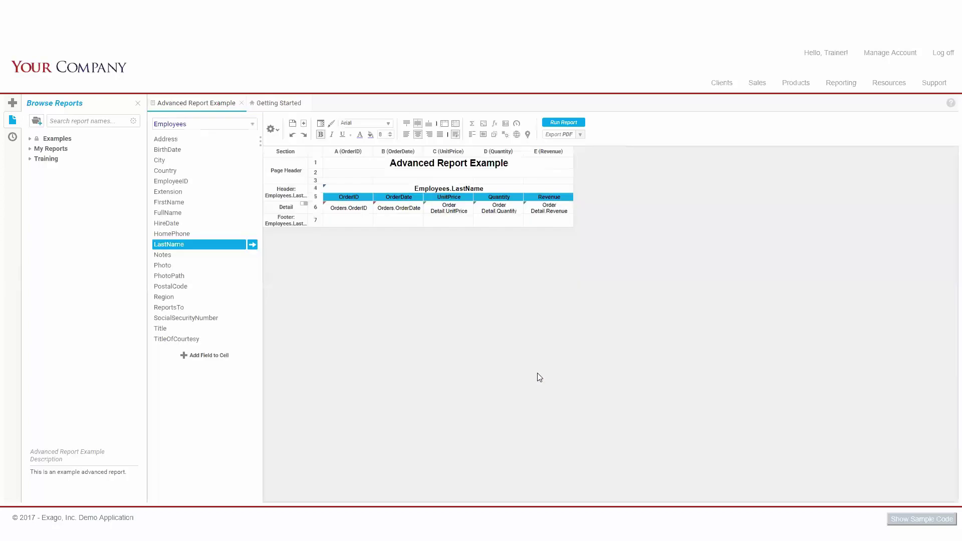
# Step: Set footer cell E7 to =AggSum({Order Detail.Revenue}) and start labelling D7 'Employee Total:'
pyautogui.click(546, 223)
pyautogui.click(495, 123)
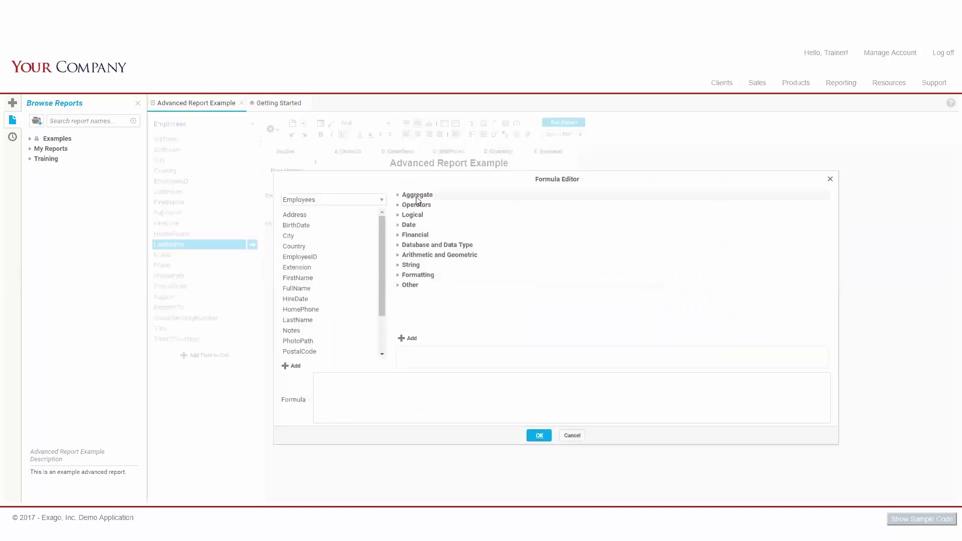
pyautogui.click(398, 196)
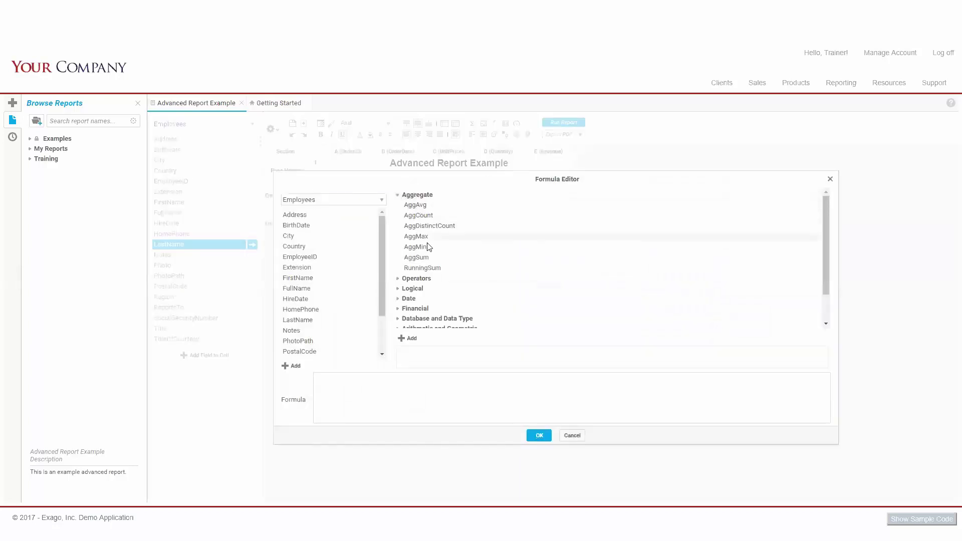
pyautogui.click(425, 259)
pyautogui.doubleClick(426, 259)
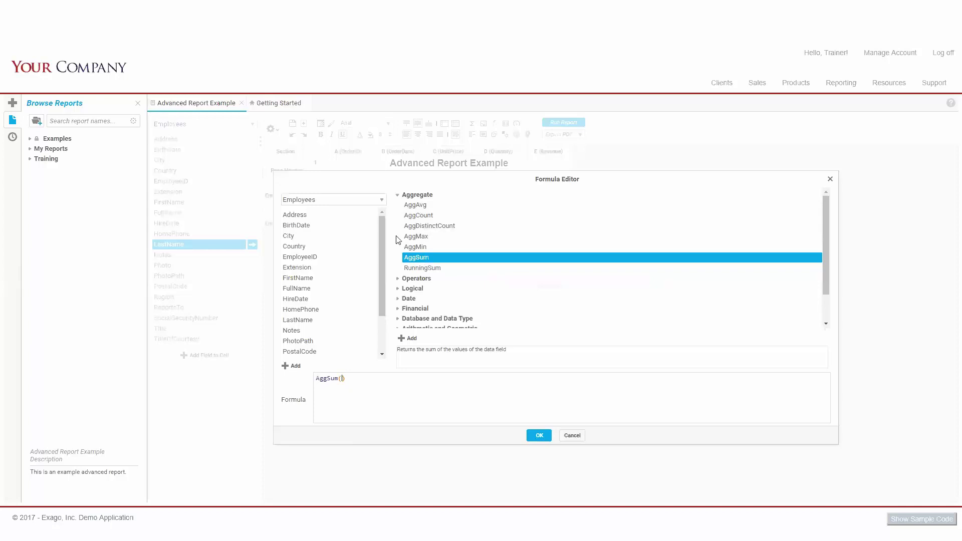
pyautogui.click(366, 200)
pyautogui.click(352, 222)
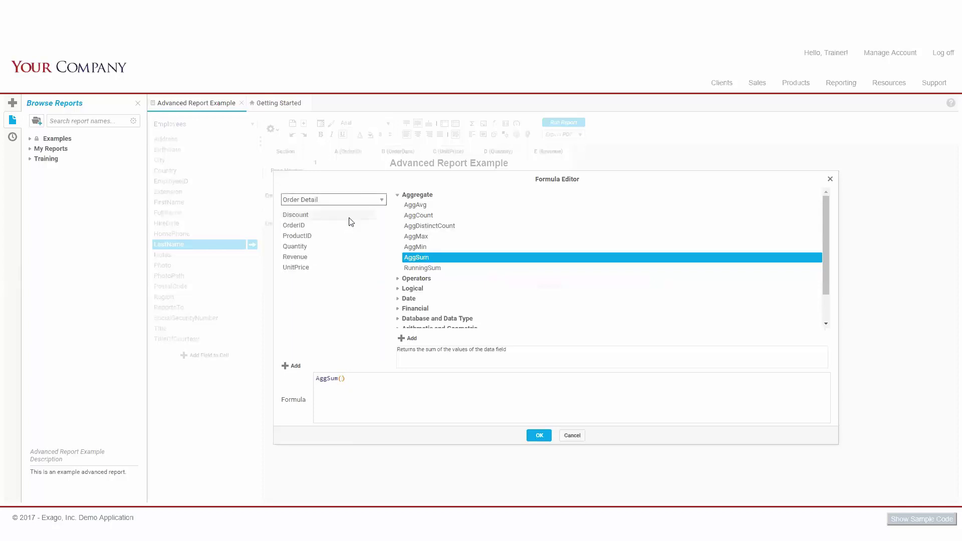
pyautogui.click(317, 258)
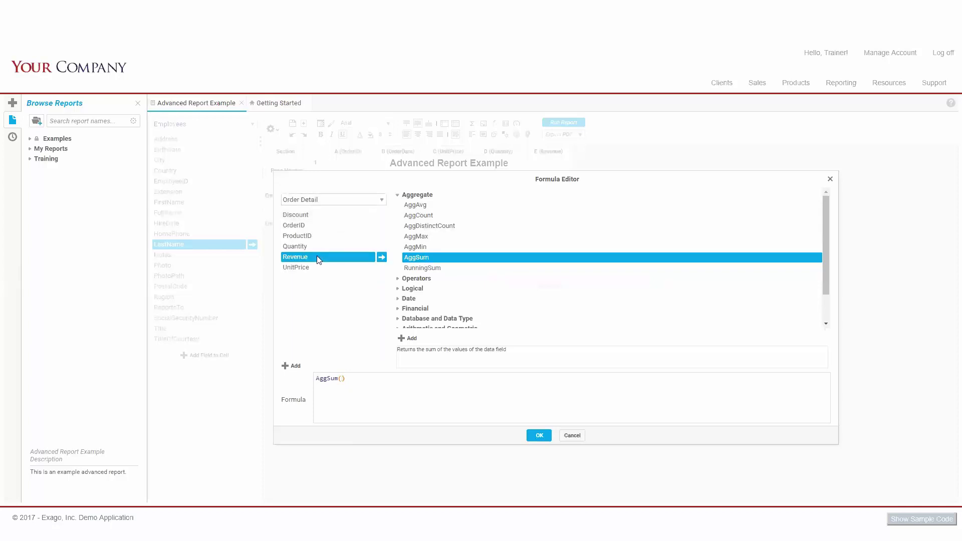
pyautogui.doubleClick(317, 258)
pyautogui.click(538, 435)
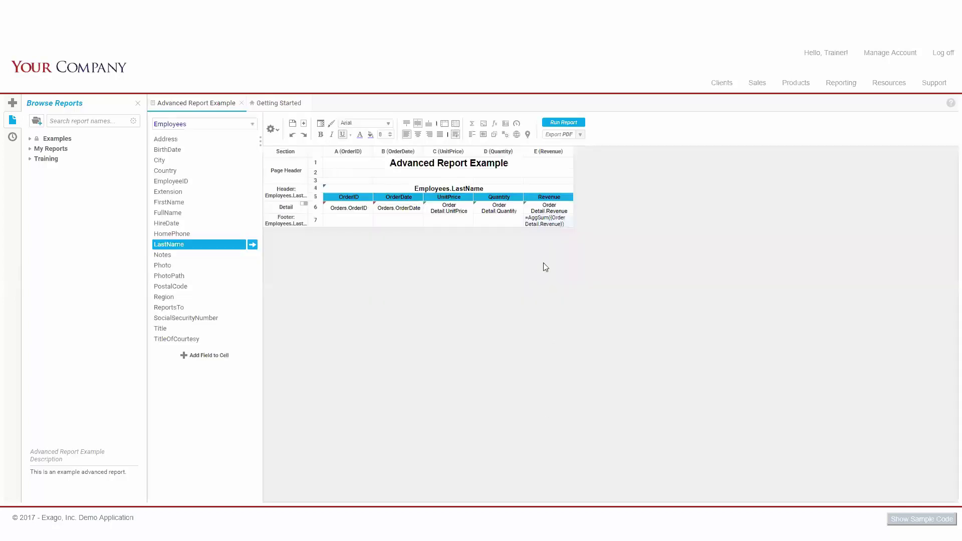
pyautogui.click(500, 221)
pyautogui.write('Employee Total')
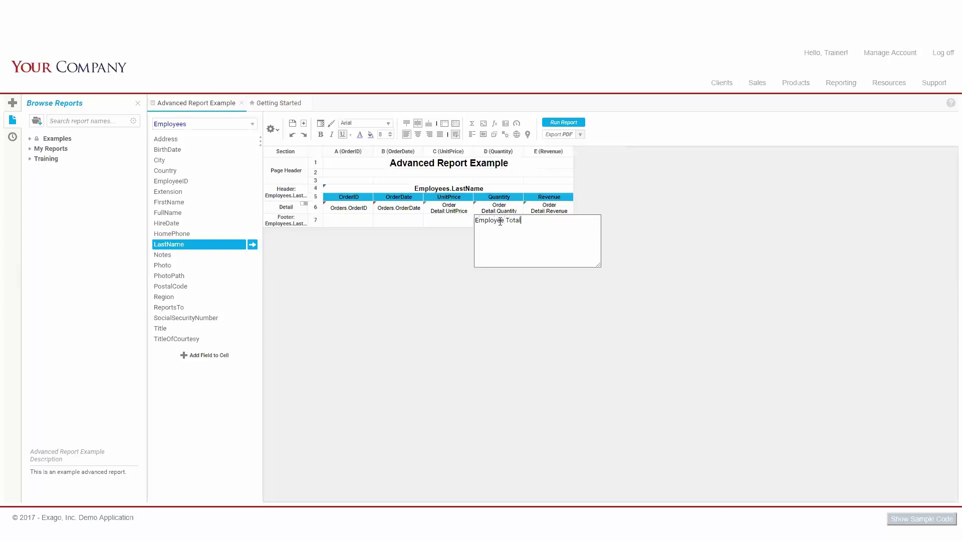
pyautogui.write(':')
# Step: Bold the 'Employee Total:' label, then add a report footer with the AggSum total copied to E8
pyautogui.press('Return')
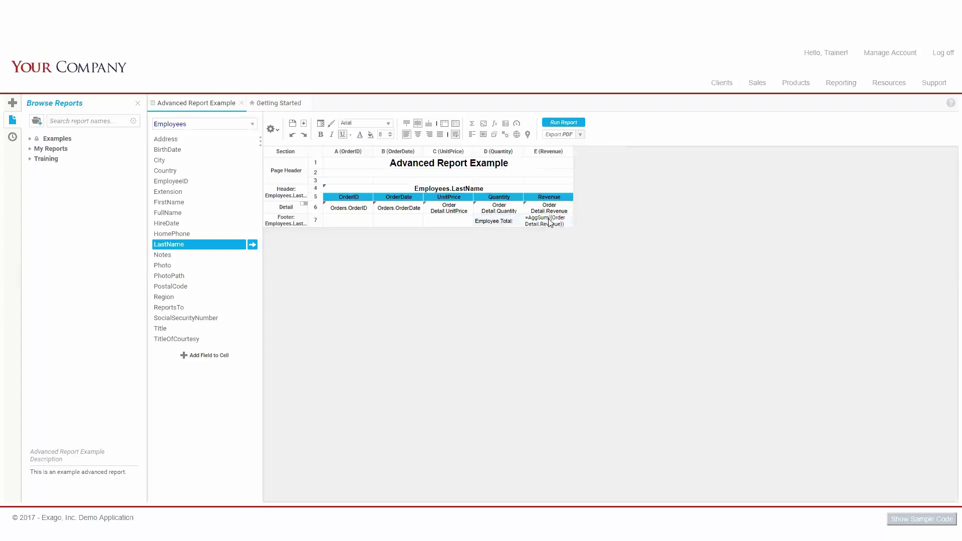
pyautogui.click(320, 135)
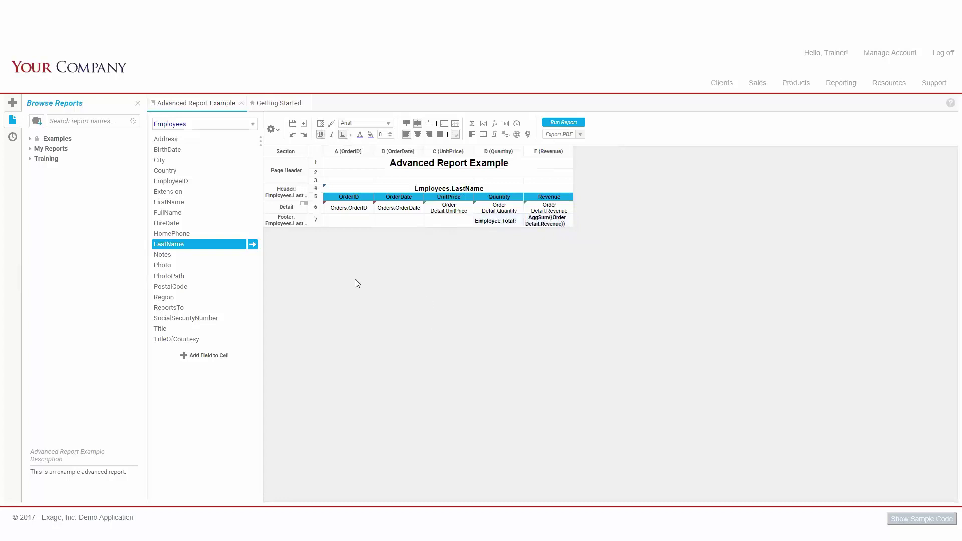
pyautogui.rightClick(284, 219)
pyautogui.moveTo(310, 227)
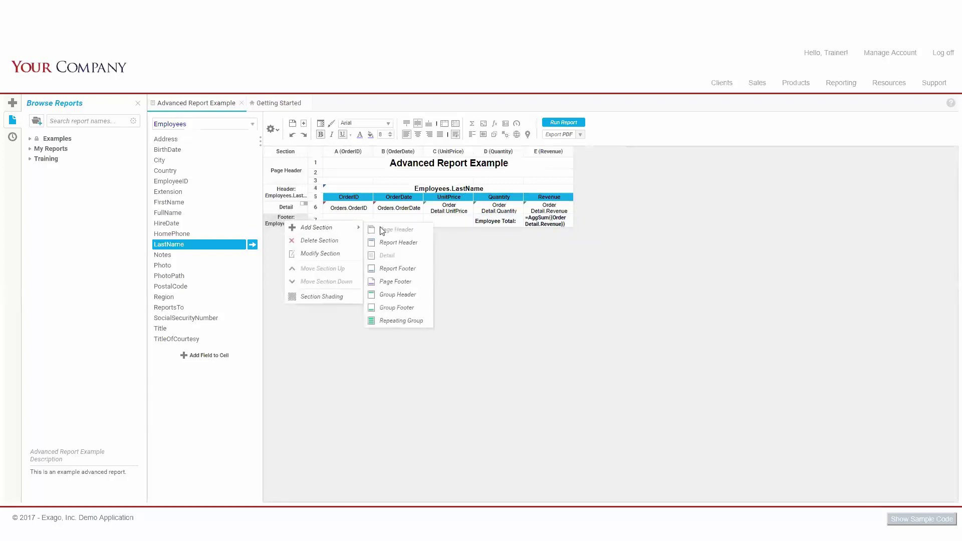
pyautogui.click(409, 269)
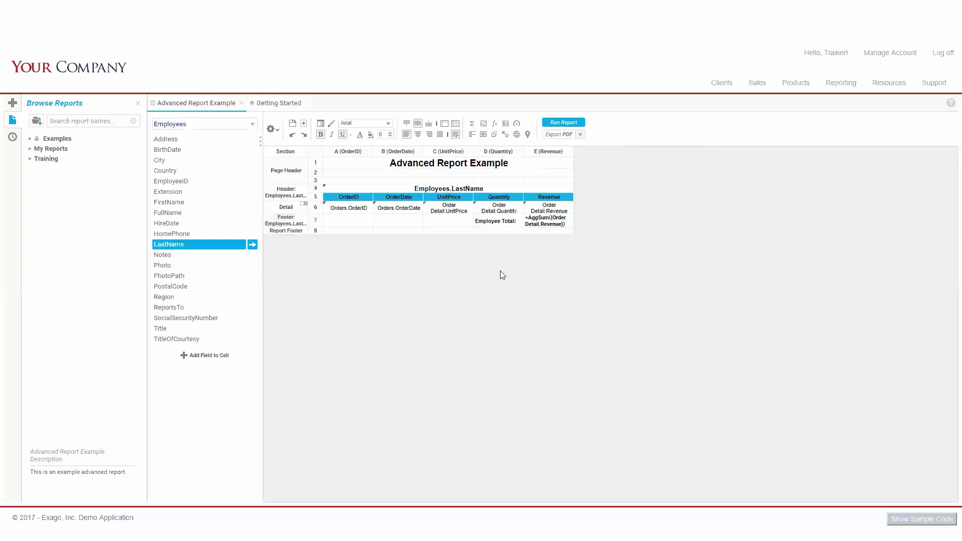
pyautogui.moveTo(552, 221); pyautogui.dragTo(546, 234)
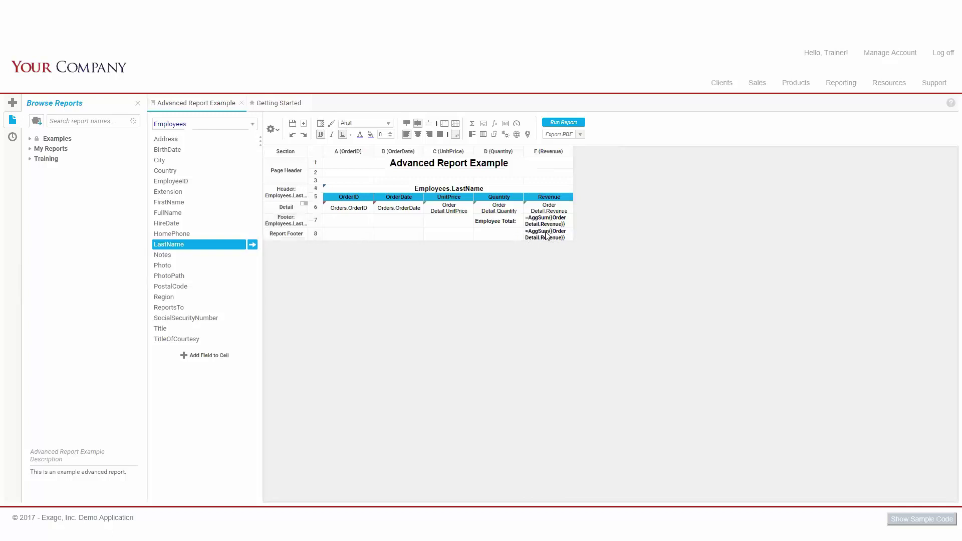
# Step: Label D8 'Report Total:' in bold size 10 and run the report
pyautogui.click(504, 235)
pyautogui.doubleClick(503, 236)
pyautogui.write('Report Total:')
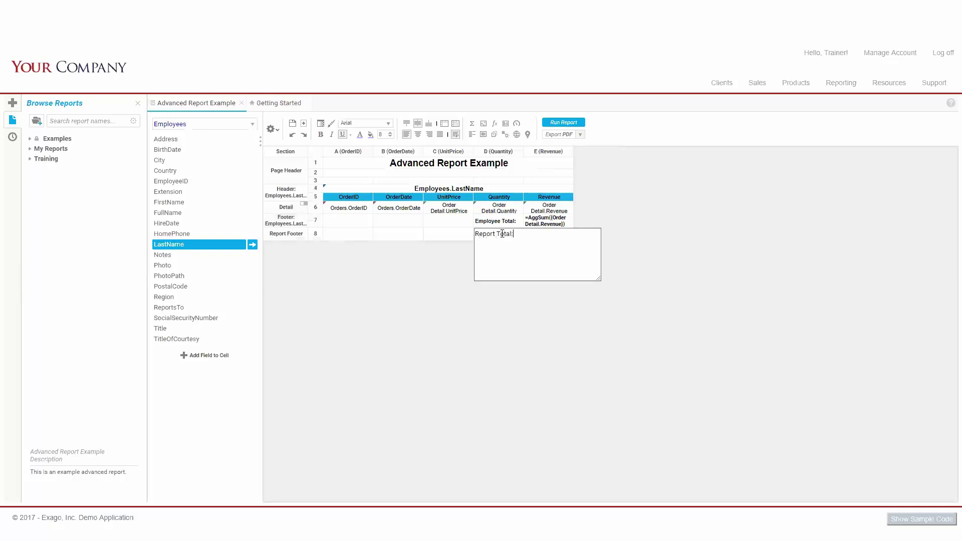
pyautogui.press('Return')
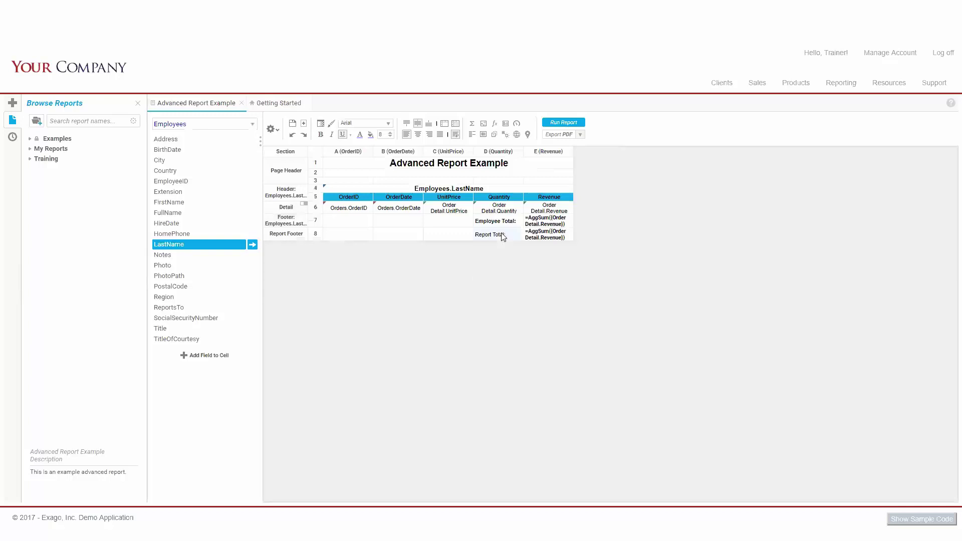
pyautogui.click(320, 135)
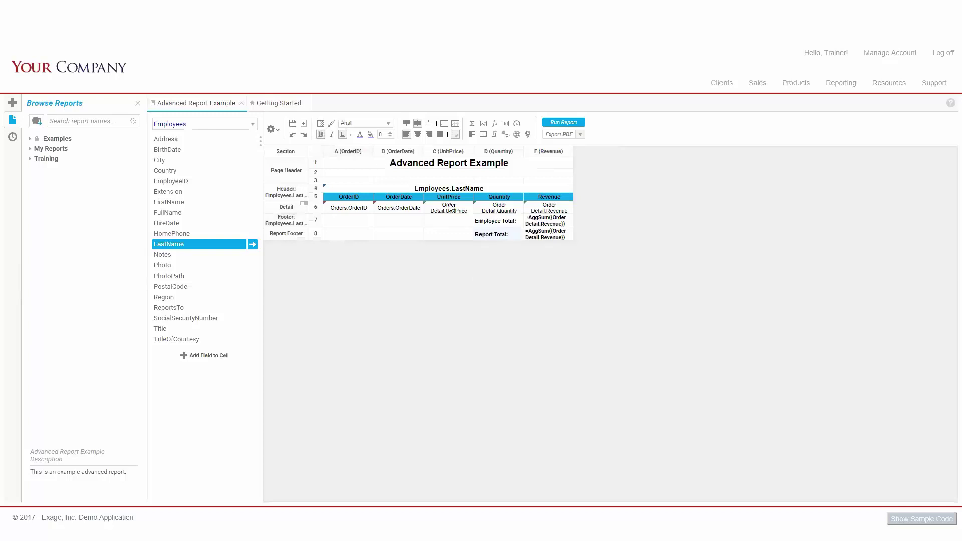
pyautogui.click(390, 132)
pyautogui.click(390, 132)
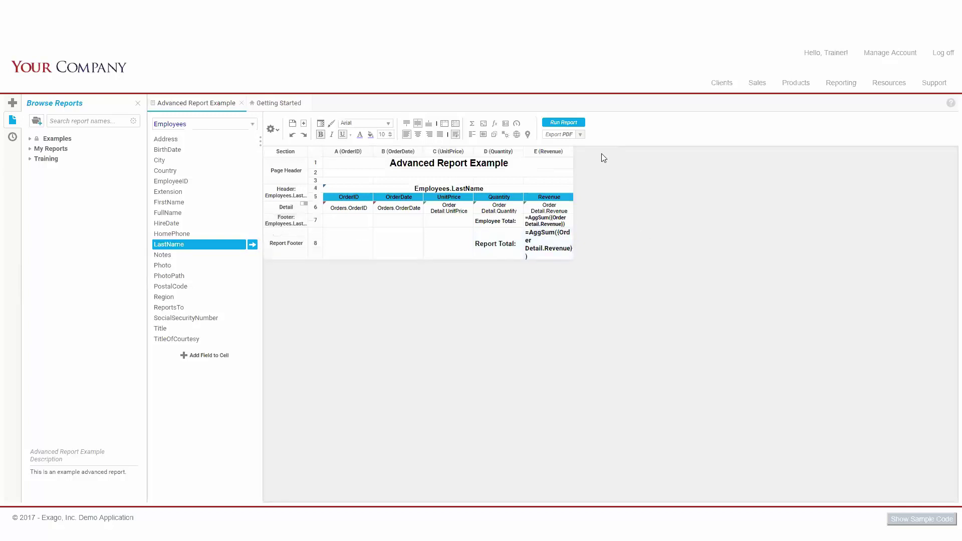
pyautogui.click(562, 123)
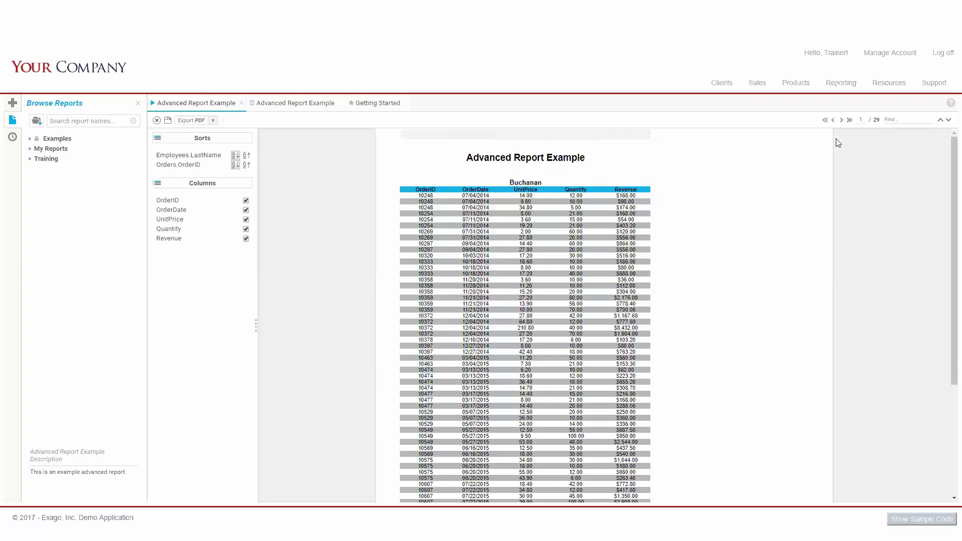
# Step: Page to the last report page, 29 of 29, and scroll down to the Report Total
pyautogui.click(842, 120)
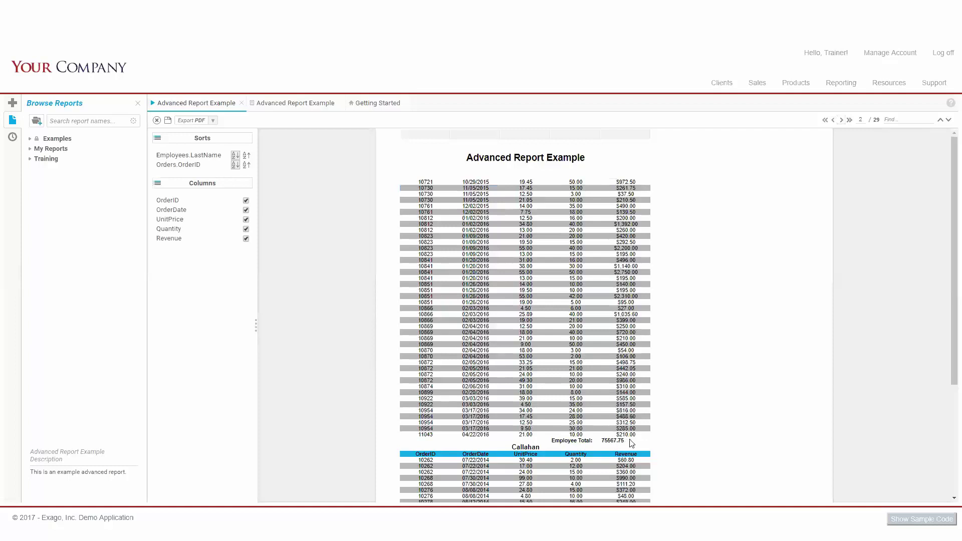
pyautogui.click(849, 121)
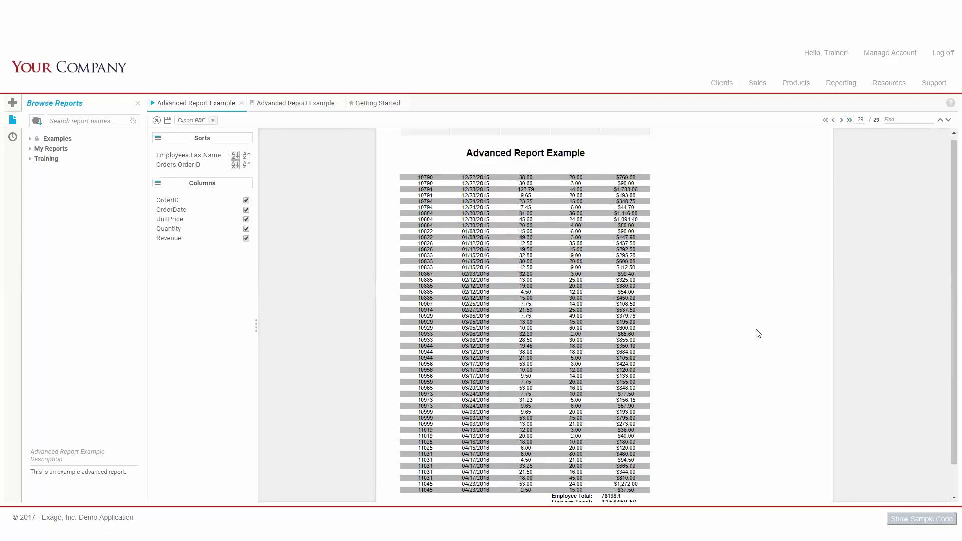
pyautogui.scroll(-1, 731, 422)
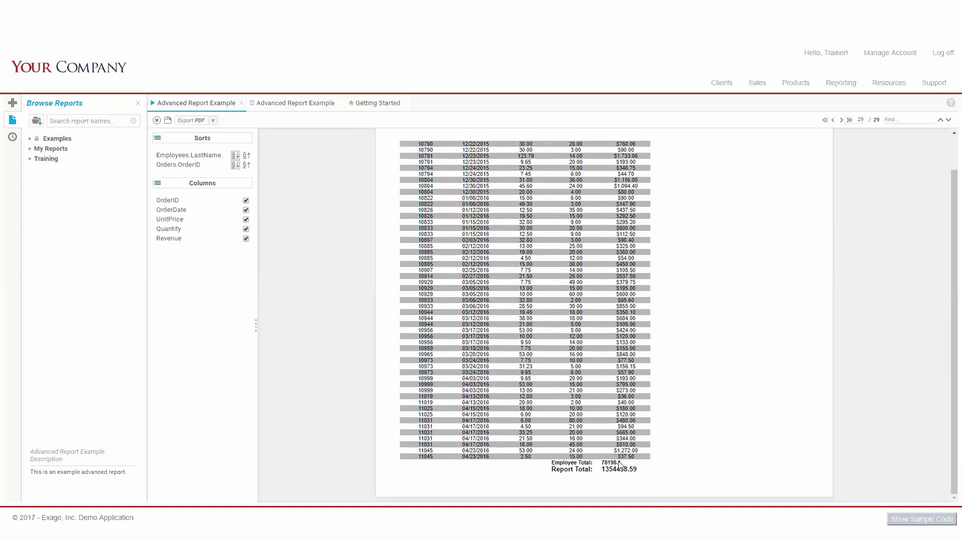